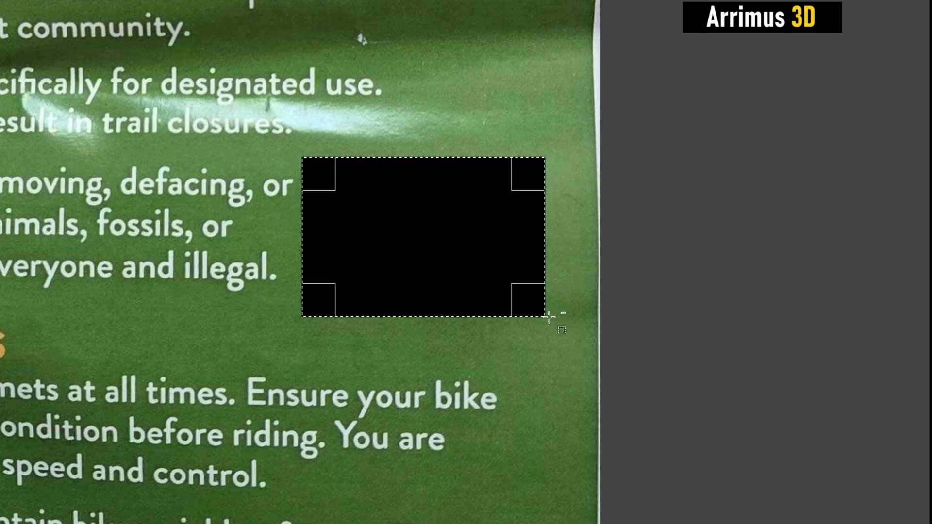
# Step: Fill the marked area over the logo beside the trail rules with solid black
pyautogui.hotkey('ctrl', 'd')
pyautogui.scroll(-2, 233, 270)
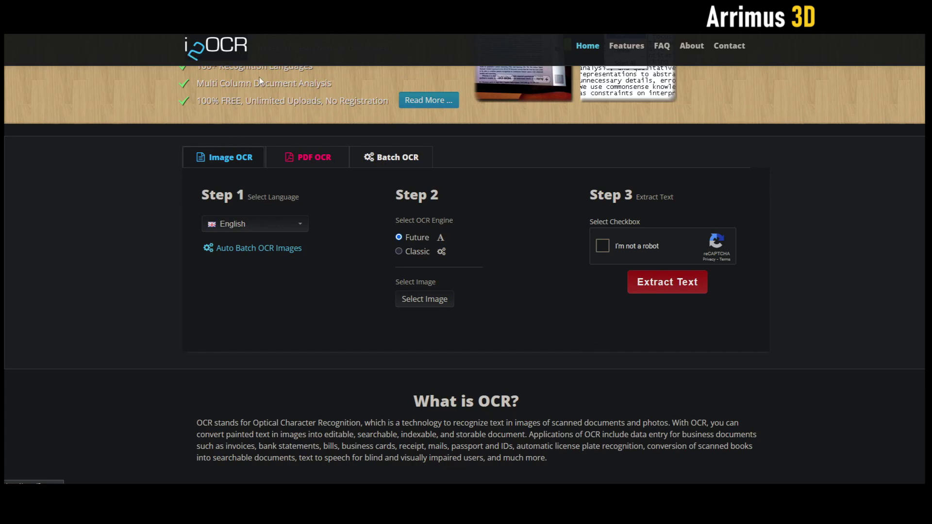
pyautogui.scroll(1, 270, 97)
pyautogui.scroll(1, 257, 110)
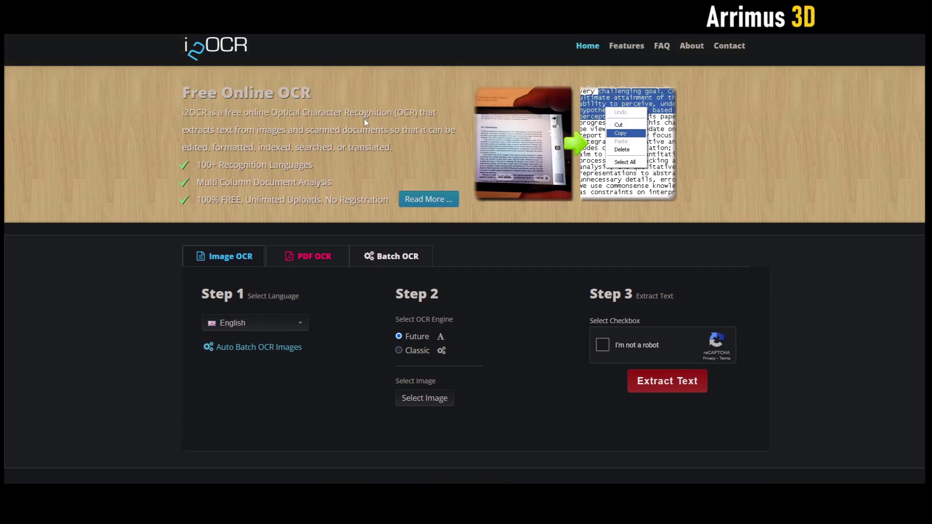
pyautogui.scroll(-3, 293, 233)
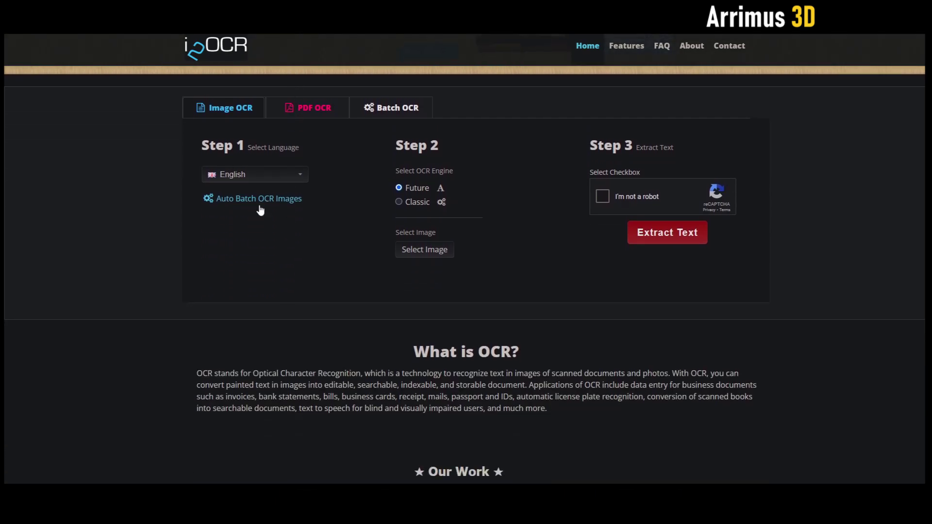
pyautogui.scroll(2, 269, 232)
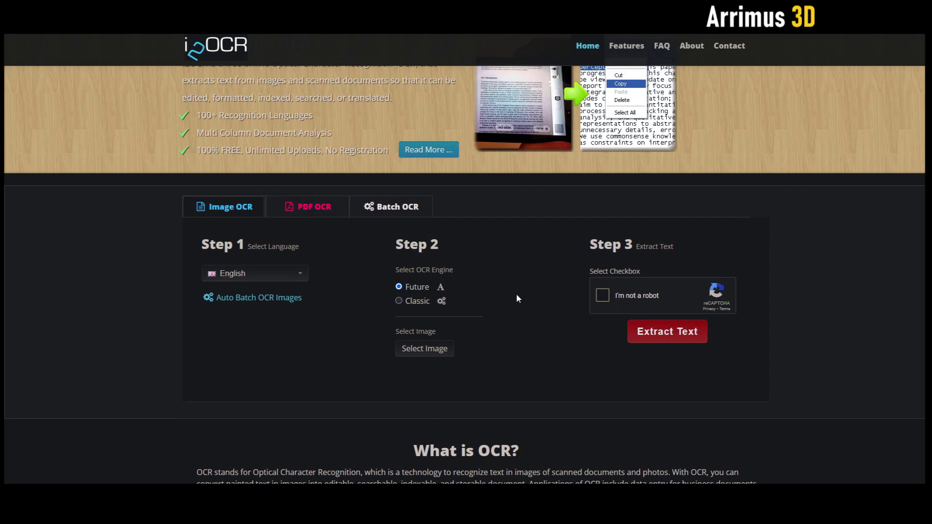
pyautogui.scroll(-1, 452, 296)
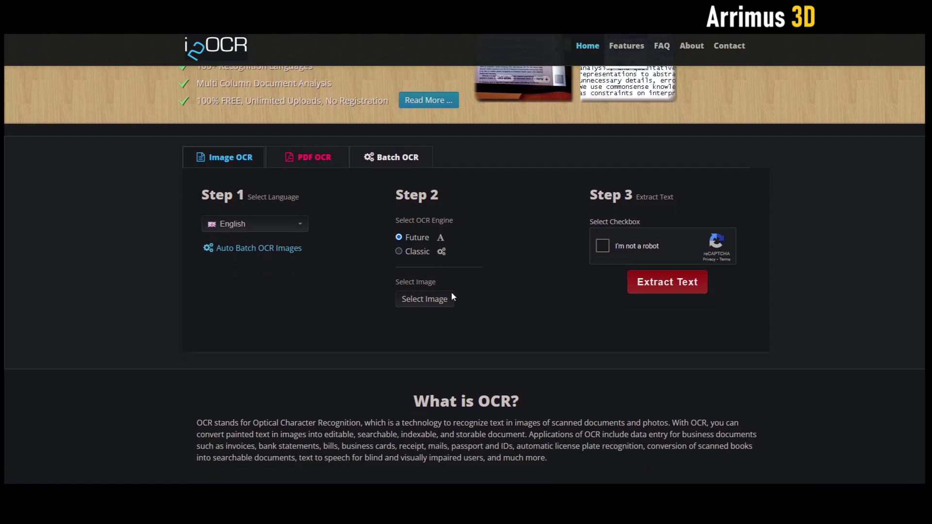
# Step: Load the redacted trail sign photo 20250521_151050.jpg into the Image OCR form
pyautogui.click(420, 305)
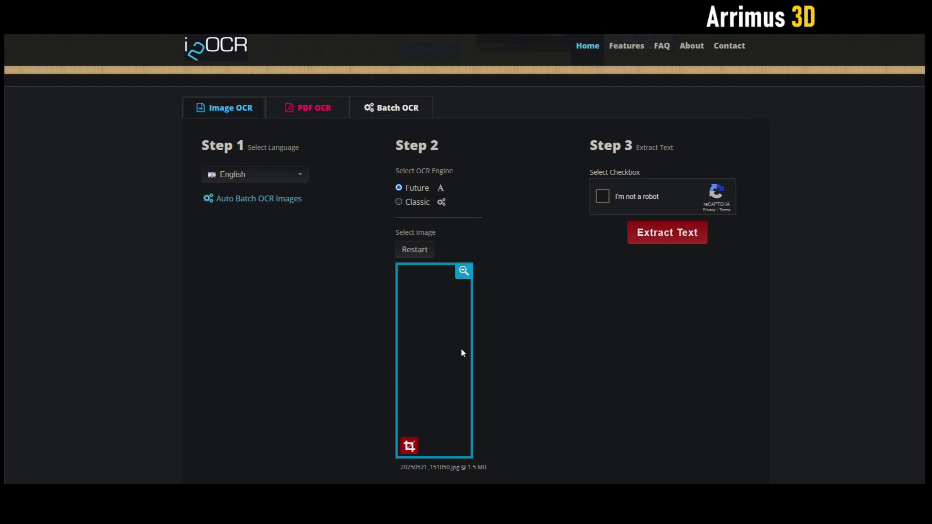
pyautogui.scroll(-1, 456, 311)
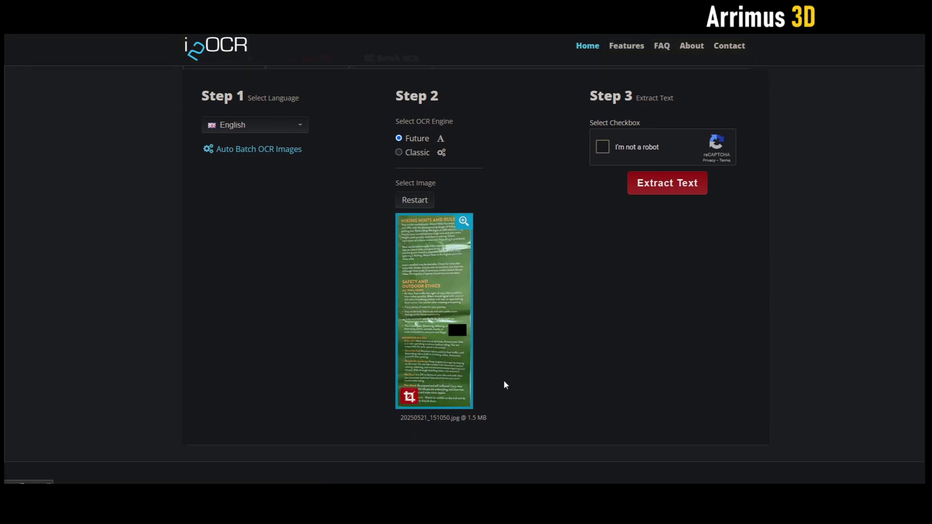
pyautogui.scroll(2, 558, 376)
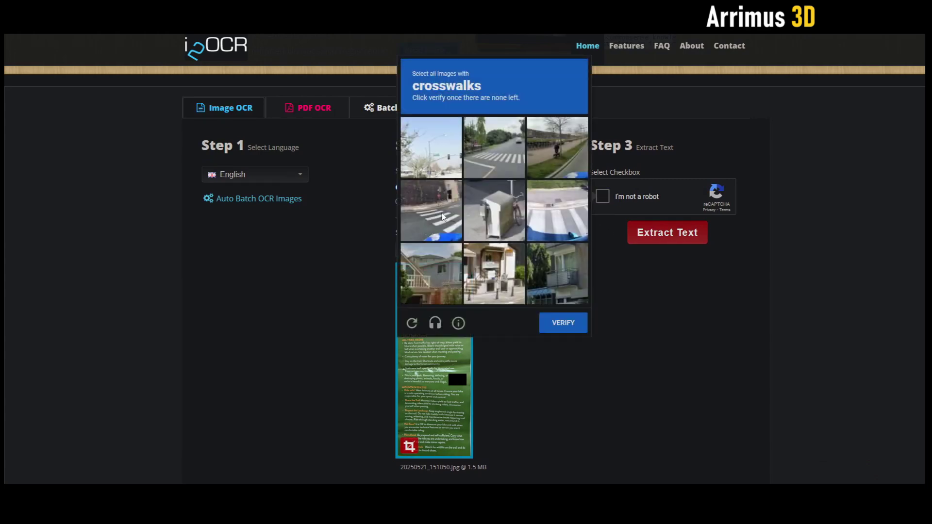
# Step: Pass the reCAPTCHA by marking the crosswalk pictures, then the car pictures, and verifying
pyautogui.click(441, 215)
pyautogui.click(494, 151)
pyautogui.click(557, 211)
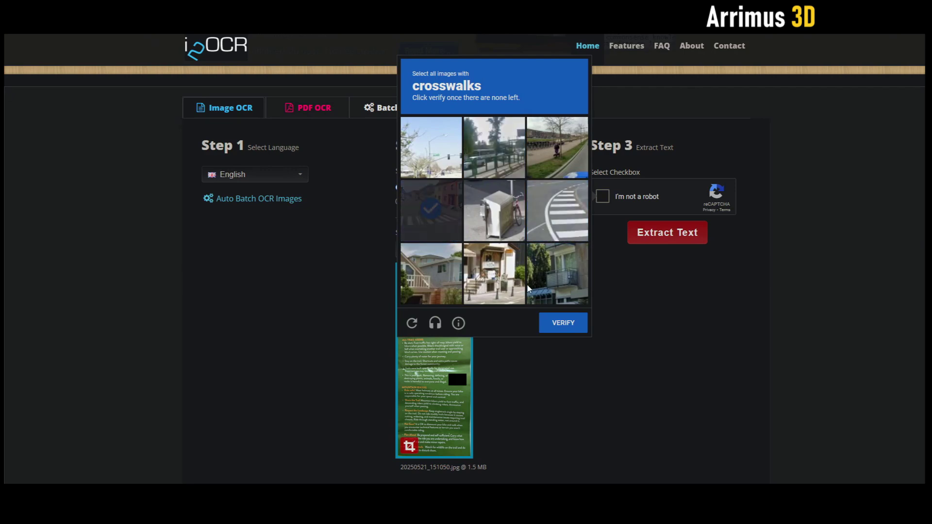
pyautogui.click(558, 322)
pyautogui.click(431, 210)
pyautogui.click(557, 148)
pyautogui.click(557, 210)
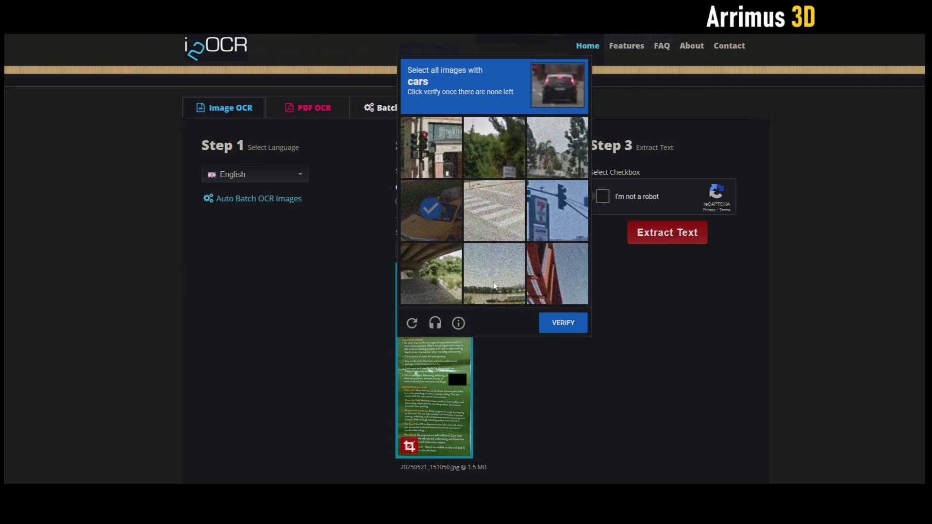
pyautogui.click(553, 321)
pyautogui.scroll(-1, 641, 183)
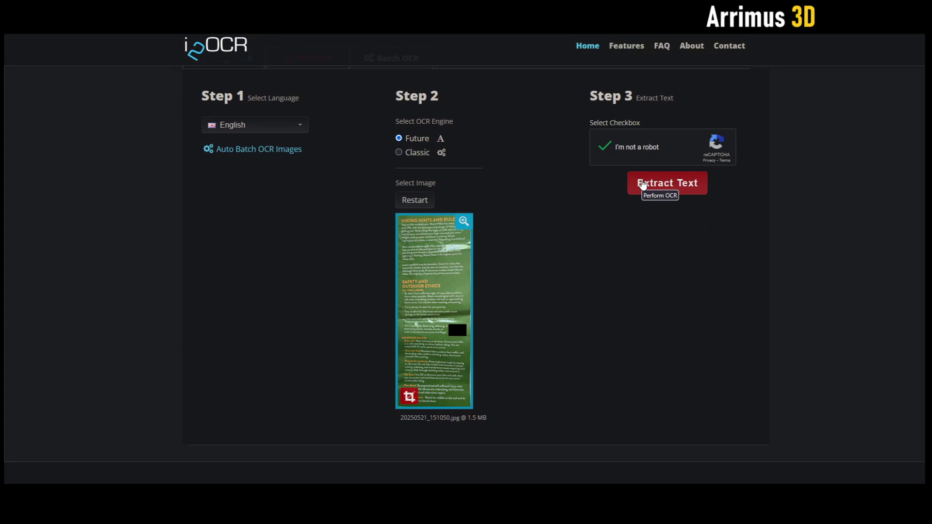
# Step: Extract the trail sign text and scroll through the results starting 'HIKING HINTS AND RULES'
pyautogui.click(648, 190)
pyautogui.click(653, 191)
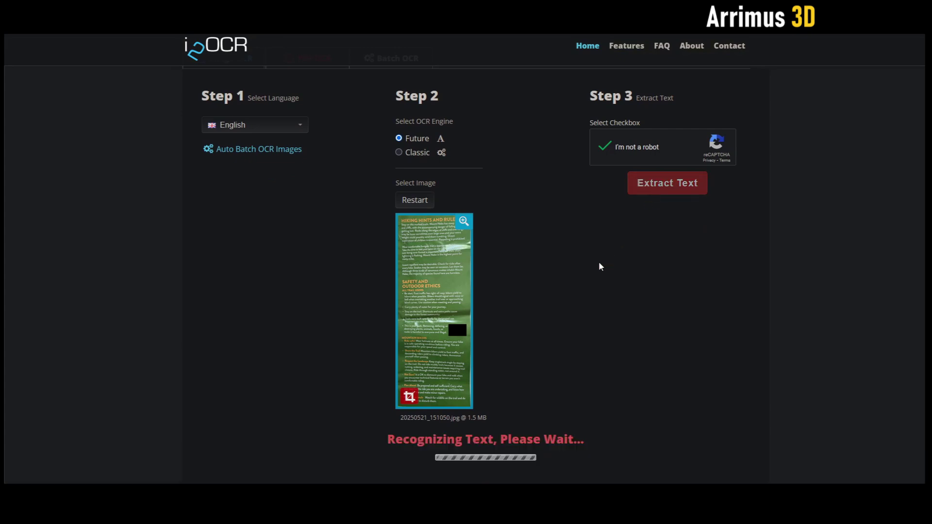
pyautogui.scroll(-2, 478, 318)
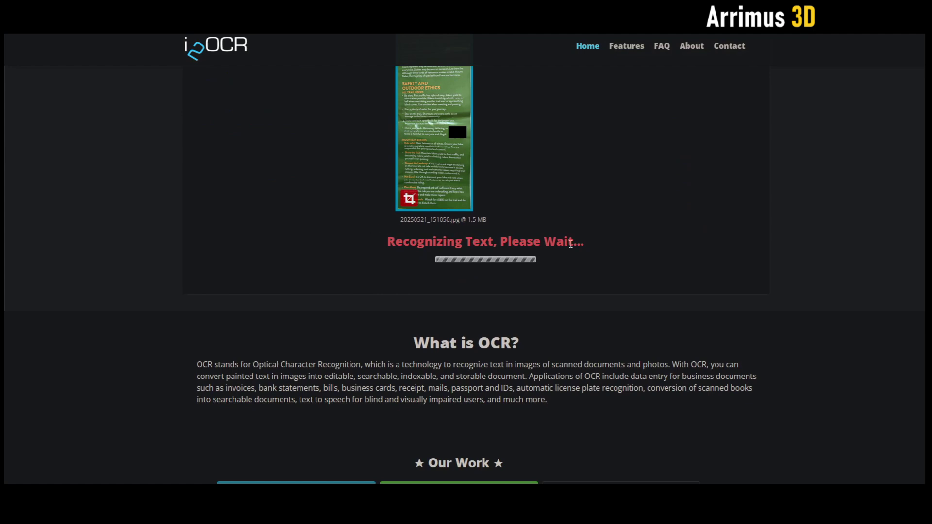
pyautogui.scroll(-1, 588, 217)
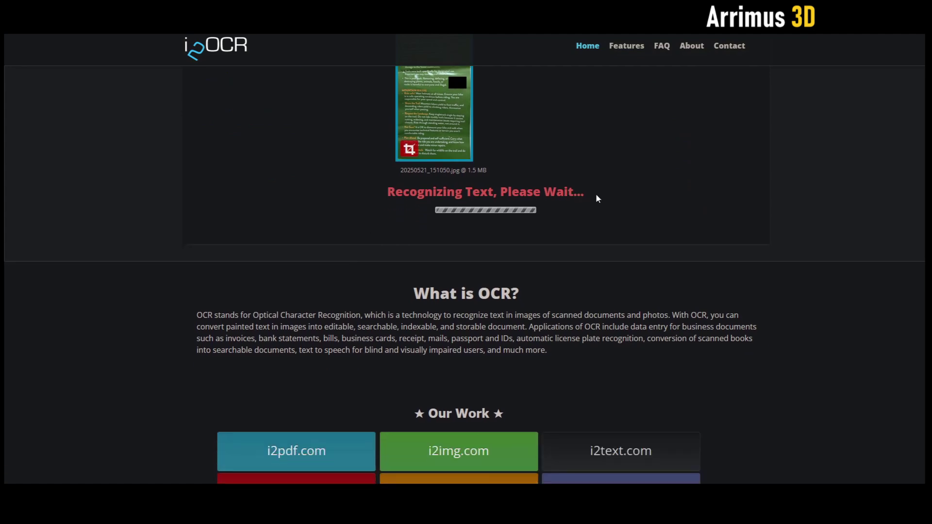
pyautogui.scroll(-2, 627, 189)
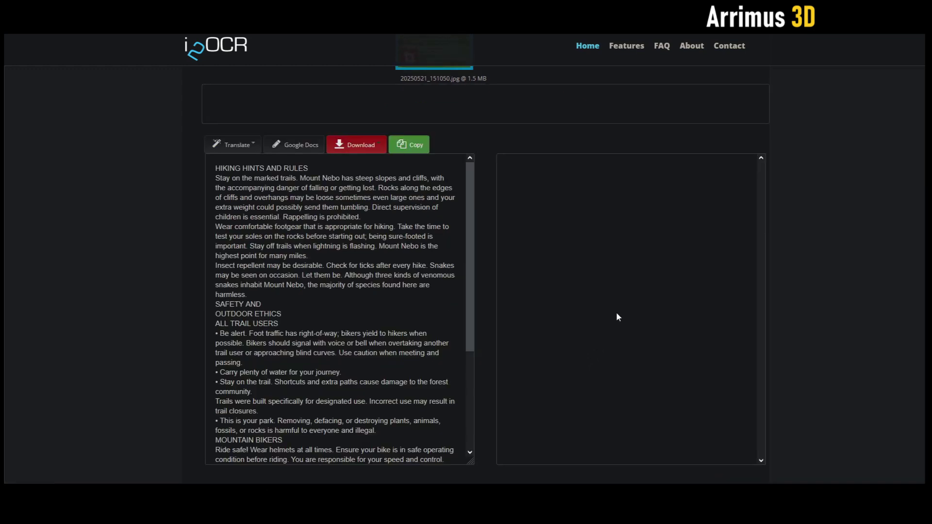
pyautogui.scroll(5, 340, 263)
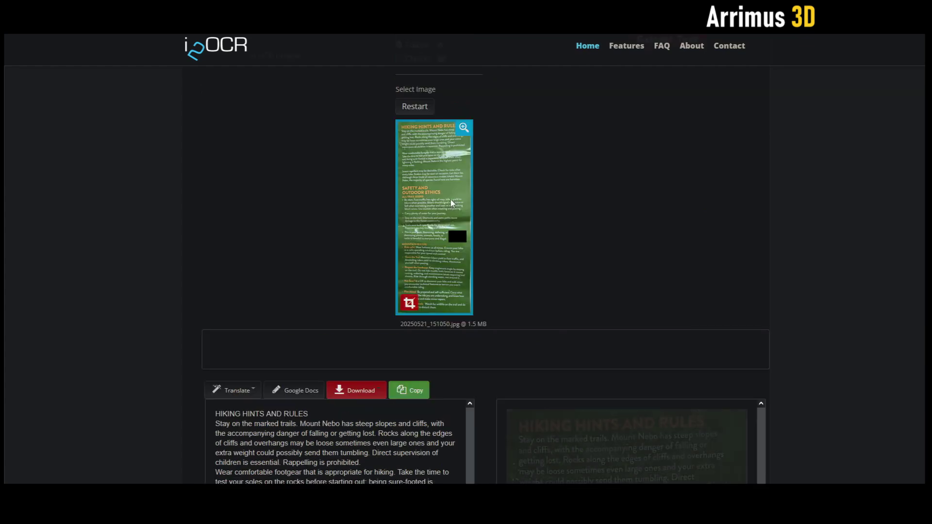
pyautogui.scroll(-4, 613, 320)
pyautogui.scroll(-3, 634, 304)
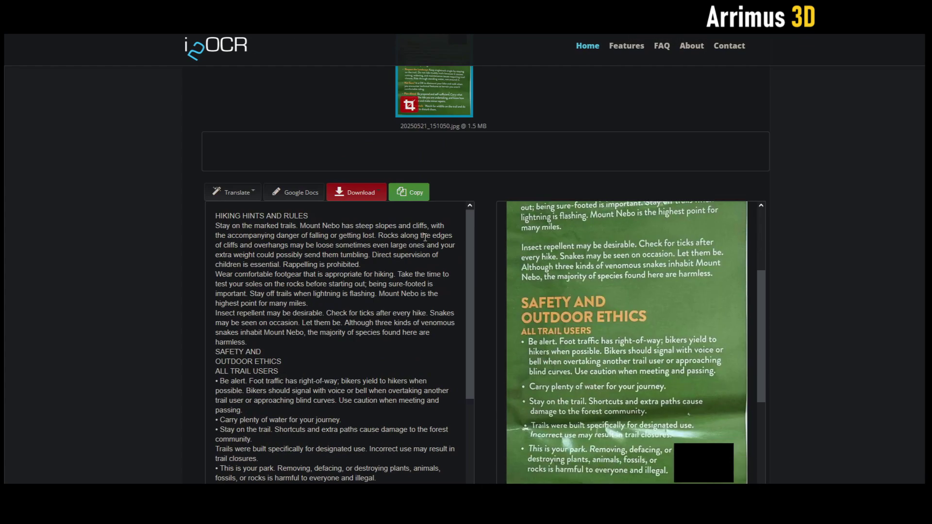
pyautogui.scroll(-3, 253, 260)
pyautogui.scroll(3, 676, 331)
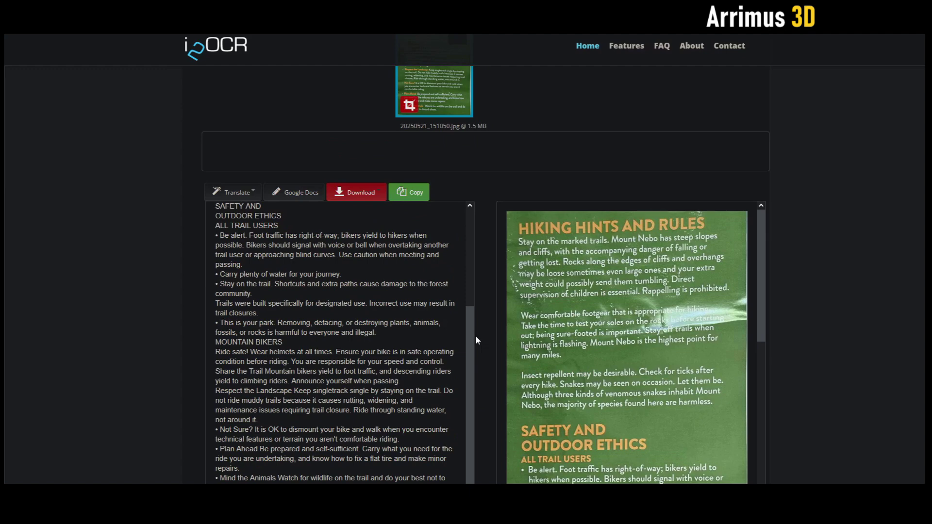
pyautogui.moveTo(471, 340); pyautogui.dragTo(474, 221)
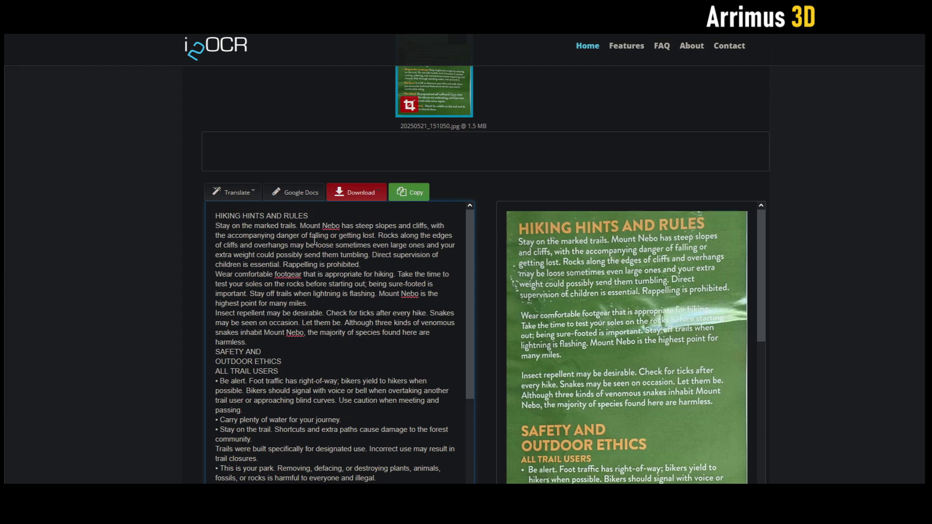
pyautogui.doubleClick(283, 274)
pyautogui.click(283, 274)
pyautogui.scroll(-1, 268, 314)
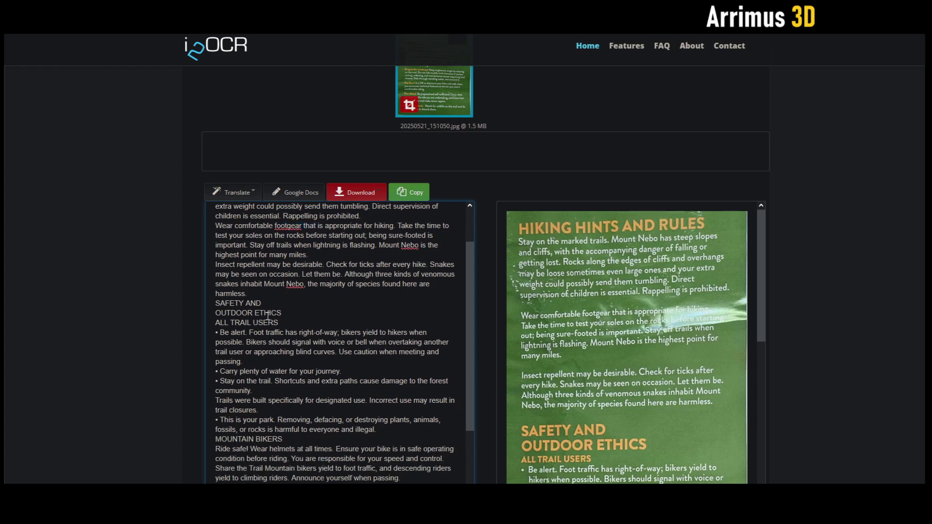
pyautogui.scroll(-2, 297, 309)
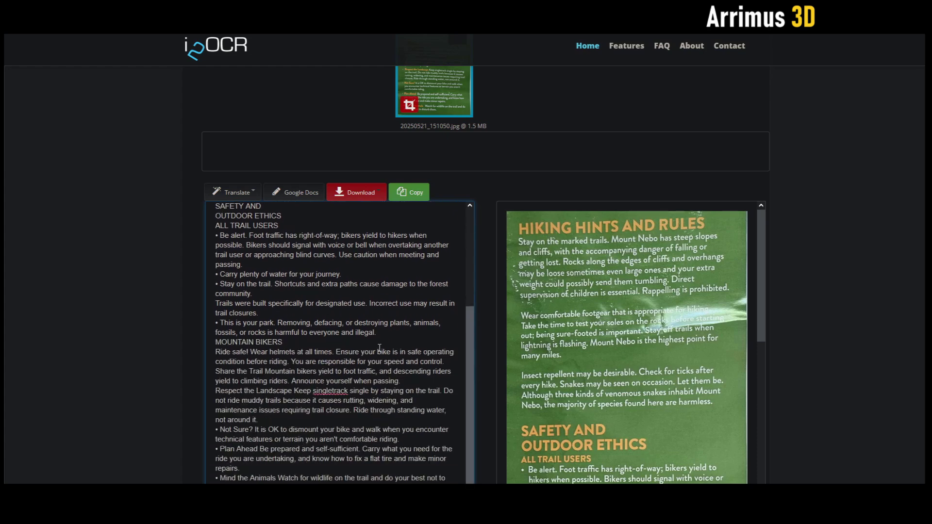
pyautogui.scroll(1, 296, 309)
pyautogui.scroll(-5, 620, 374)
pyautogui.scroll(3, 630, 370)
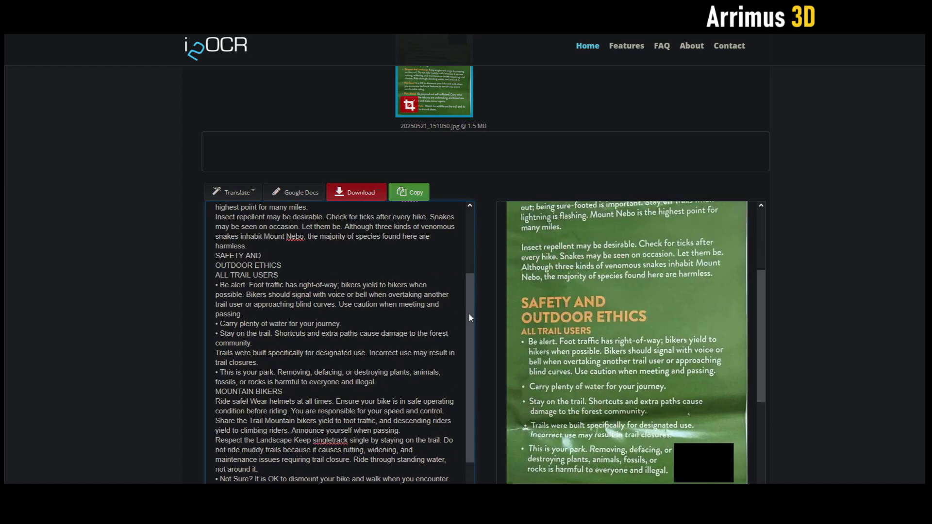
pyautogui.scroll(-1, 254, 280)
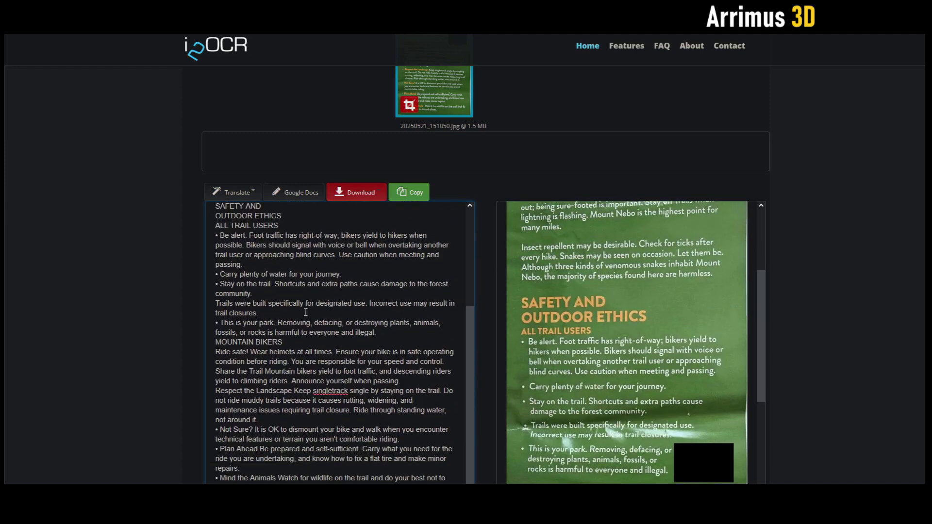
pyautogui.scroll(-1, 306, 318)
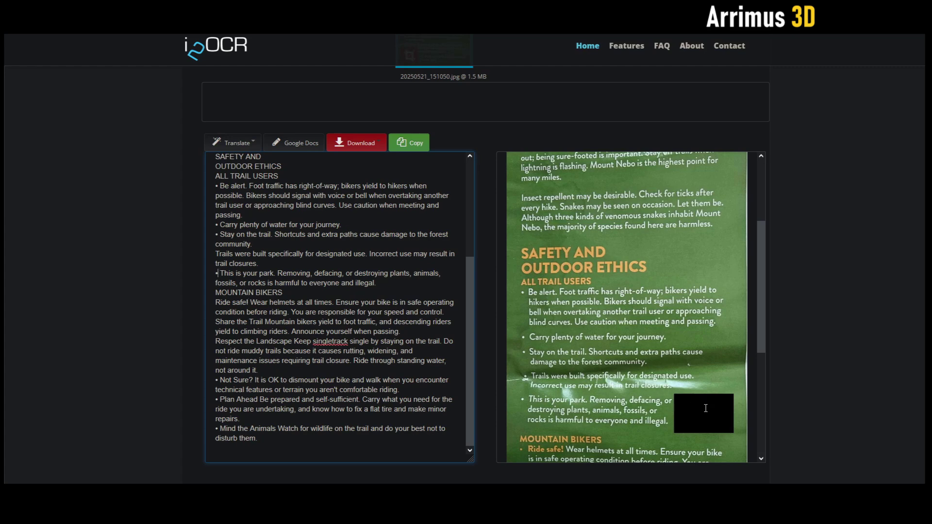
pyautogui.moveTo(217, 273); pyautogui.dragTo(344, 291)
pyautogui.scroll(-2, 355, 293)
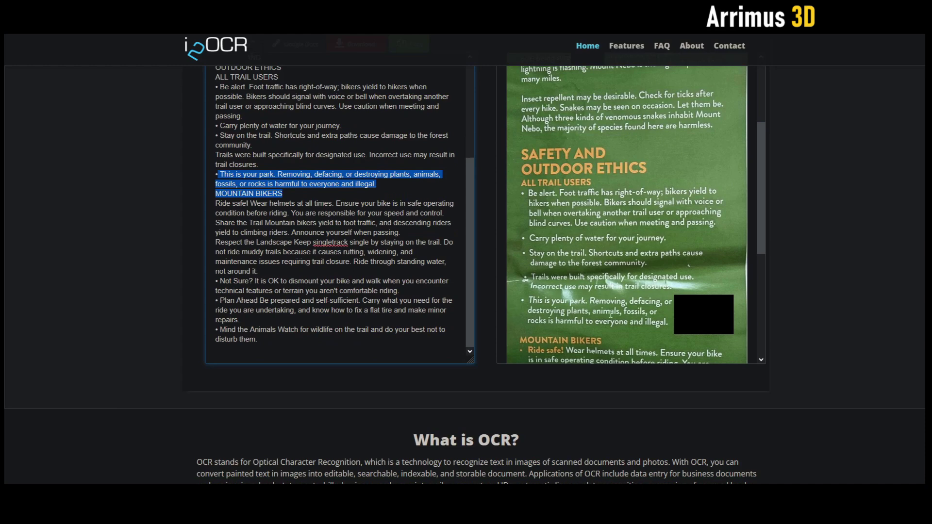
pyautogui.click(316, 289)
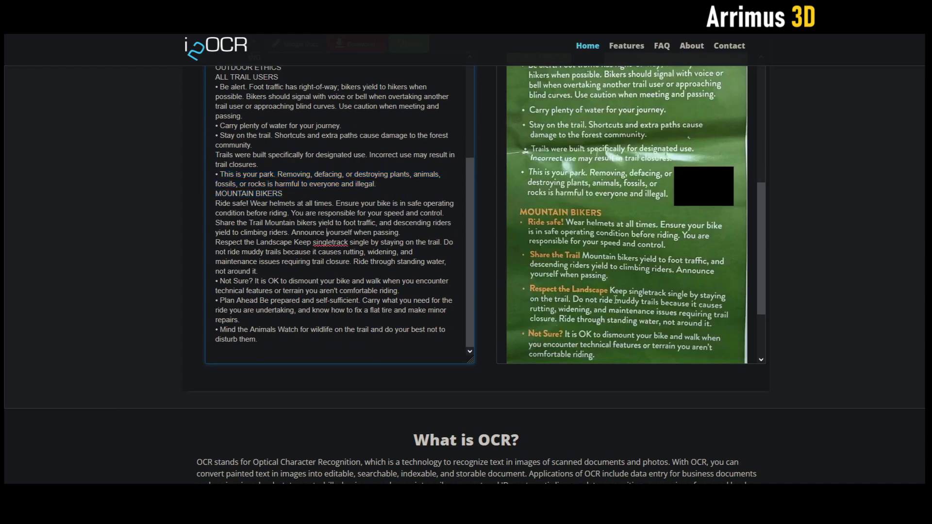
pyautogui.scroll(-1, 618, 300)
pyautogui.scroll(-1, 622, 300)
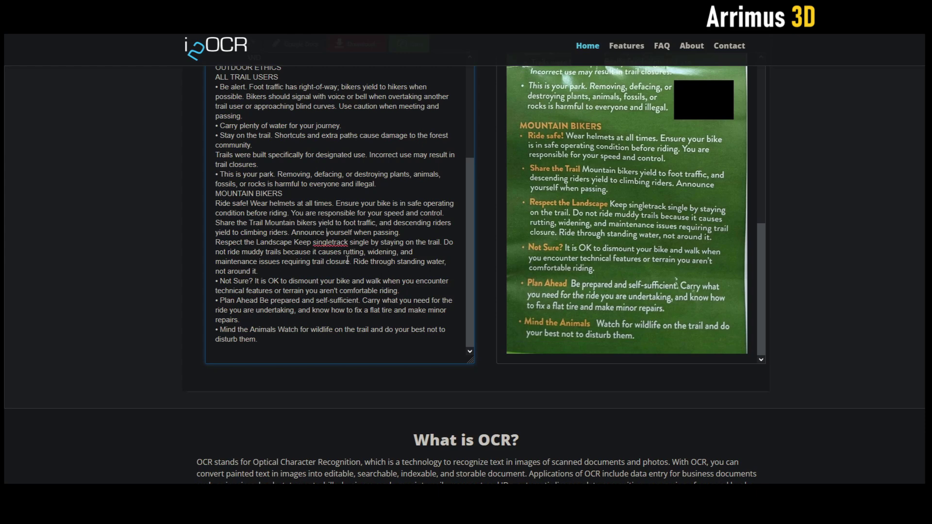
pyautogui.scroll(8, 347, 261)
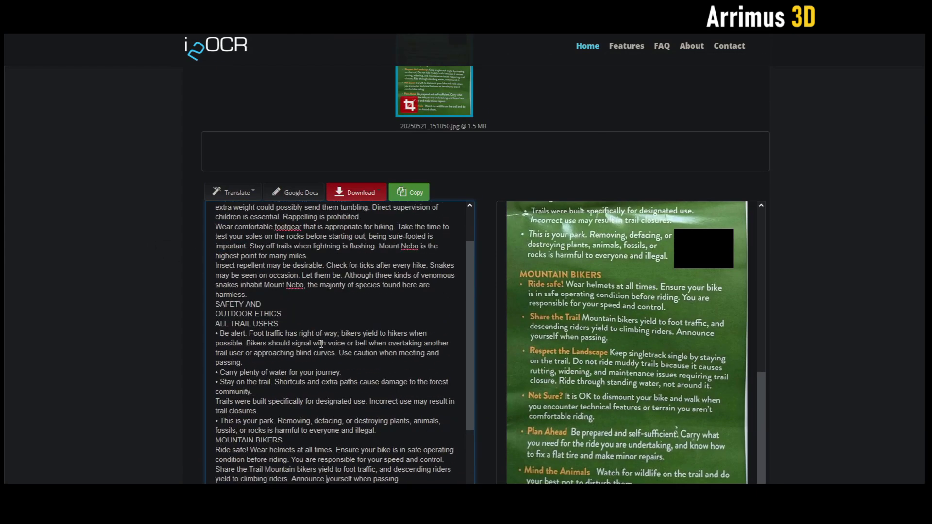
pyautogui.scroll(2, 342, 349)
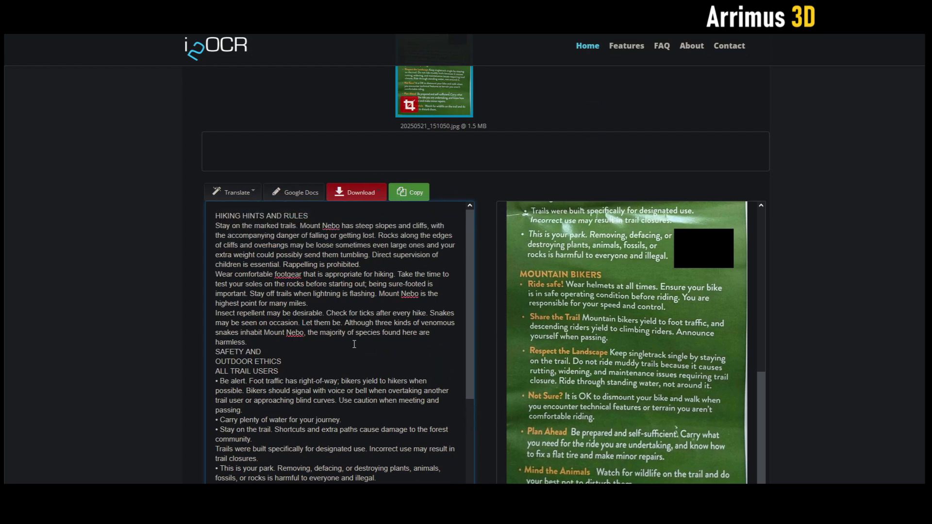
pyautogui.scroll(4, 368, 347)
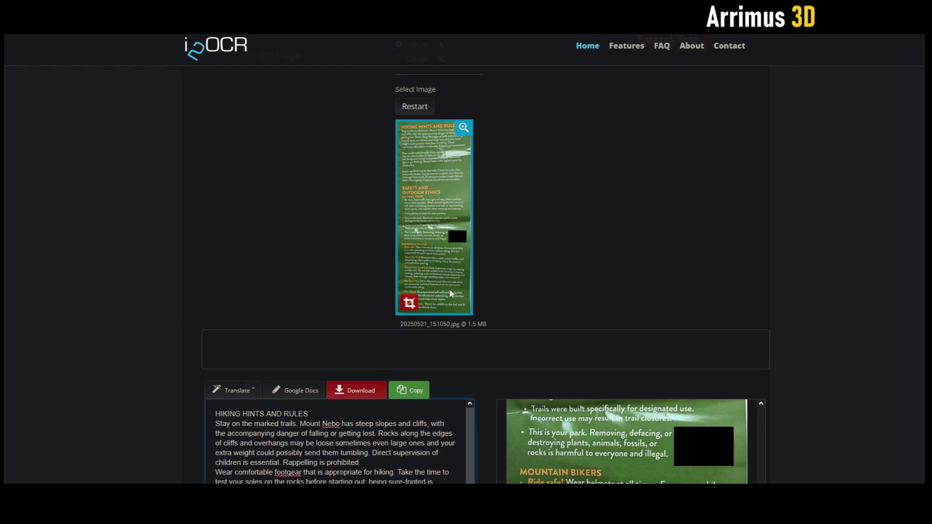
# Step: Scroll down to view the text extracted from the handwritten note 20250521_095216.jpg
pyautogui.scroll(-4, 451, 294)
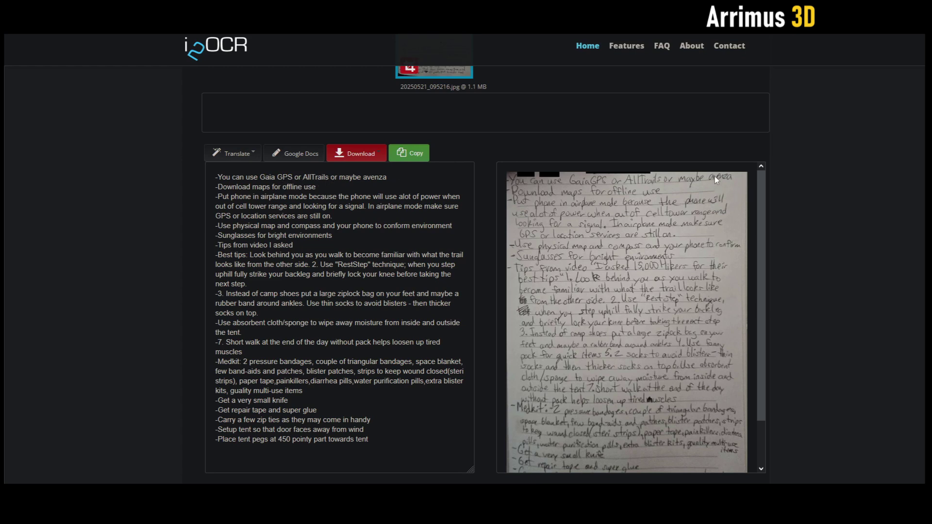
pyautogui.moveTo(365, 181)
pyautogui.mouseDown()
pyautogui.moveTo(384, 179)
pyautogui.moveTo(355, 184)
pyautogui.mouseUp()
pyautogui.click(355, 185)
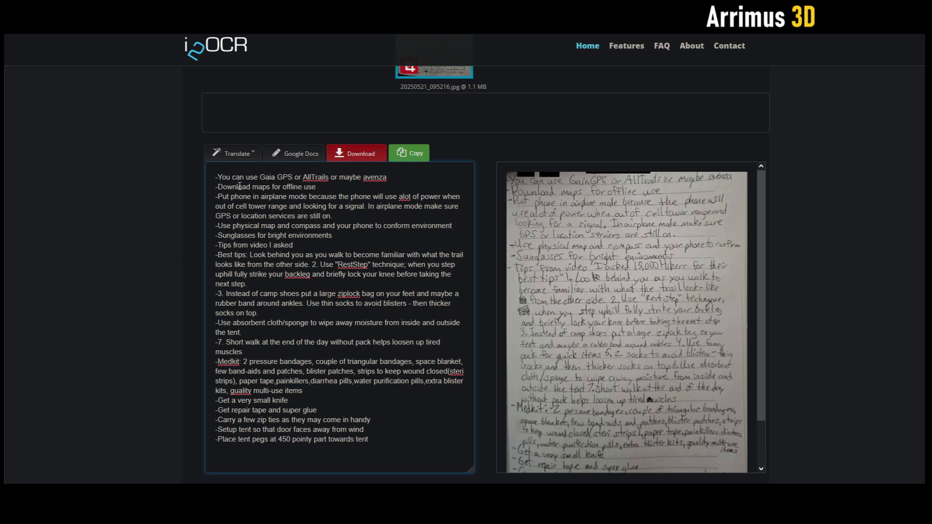
pyautogui.moveTo(217, 187); pyautogui.dragTo(284, 208)
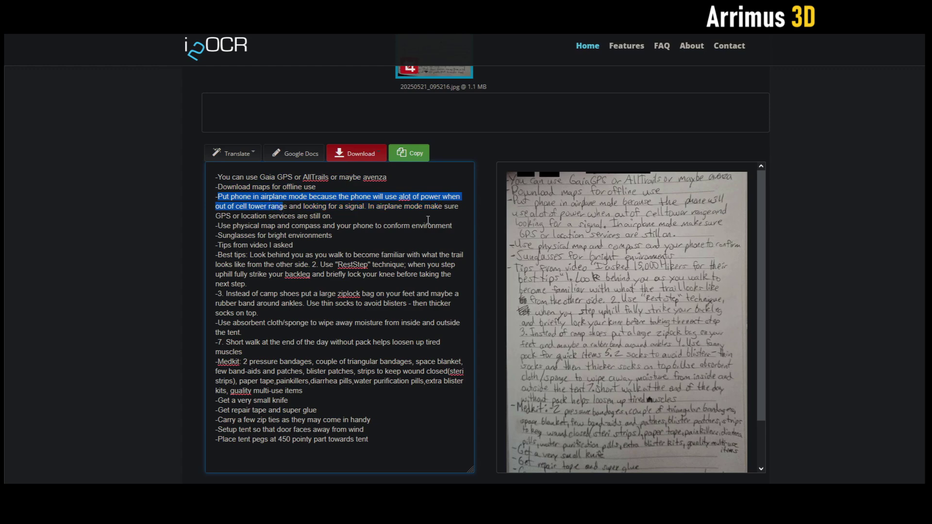
pyautogui.click(346, 219)
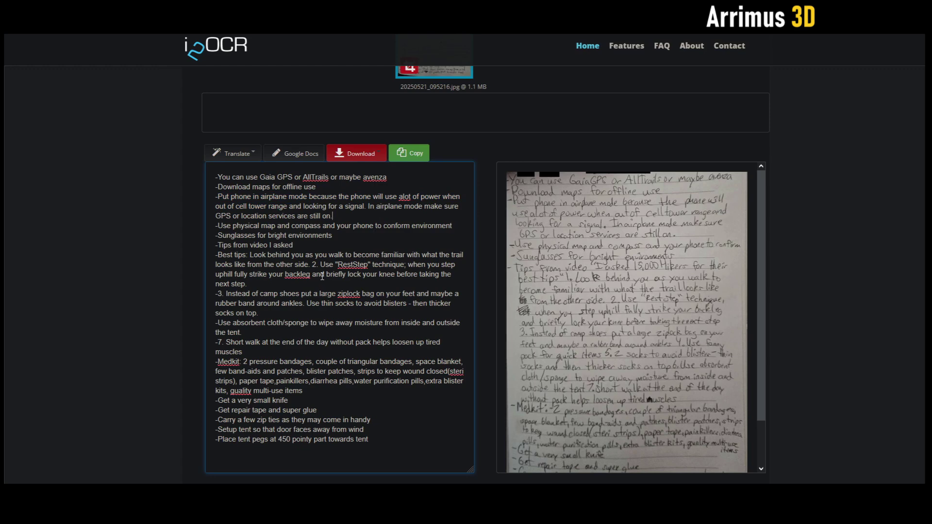
pyautogui.scroll(-2, 311, 276)
pyautogui.scroll(-4, 660, 293)
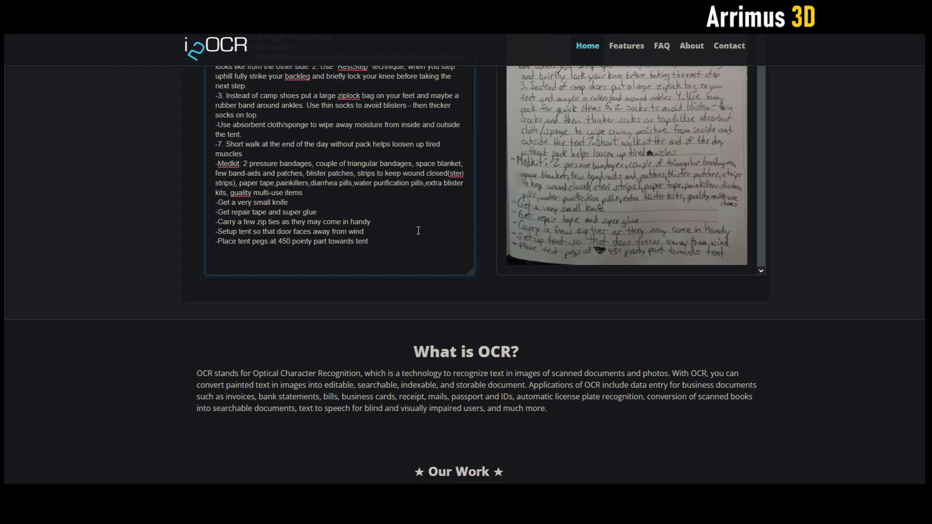
# Step: Position the insertion point in the recognised text near '450', 'steri' and 'without'
pyautogui.click(288, 243)
pyautogui.click(294, 243)
pyautogui.doubleClick(461, 174)
pyautogui.click(369, 175)
pyautogui.scroll(2, 340, 184)
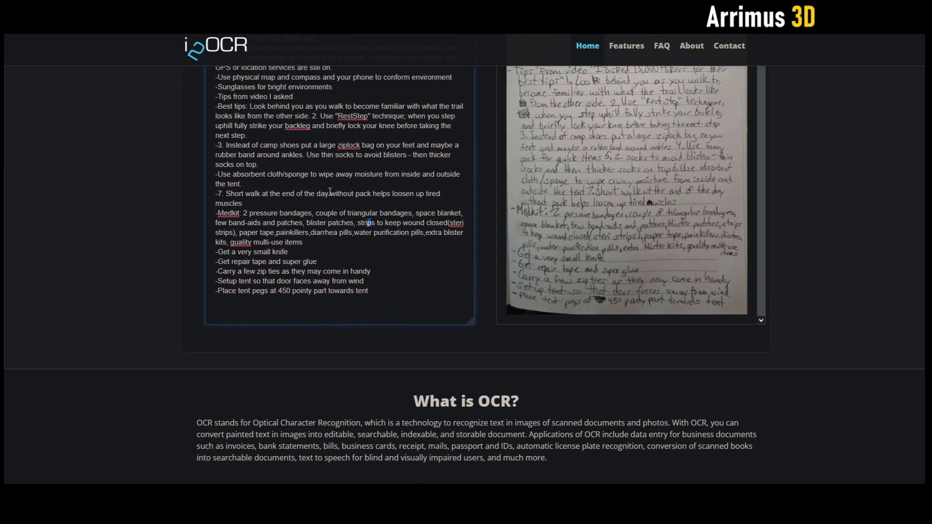
pyautogui.click(331, 194)
# Step: Change '450' to '45 degrees' on the tent pegs line, then select all the text
pyautogui.moveTo(286, 290); pyautogui.dragTo(290, 290)
pyautogui.write('degrees')
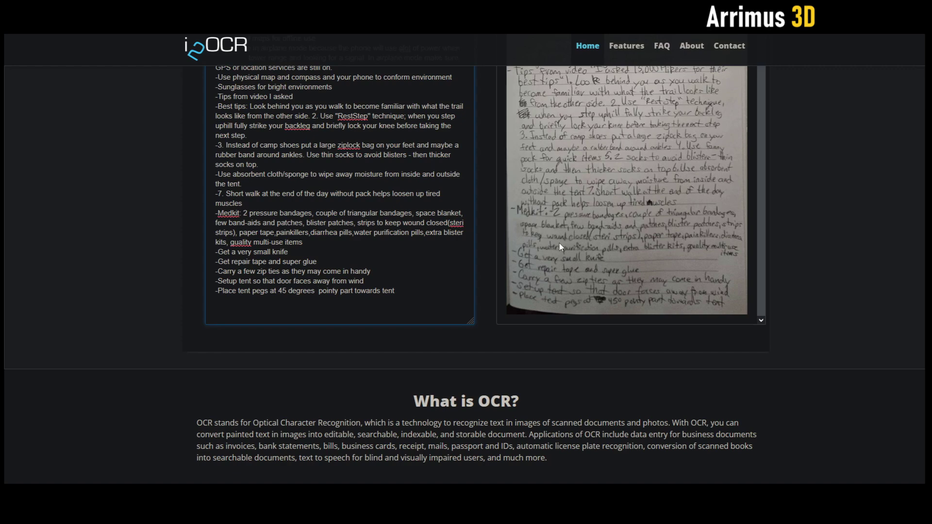
pyautogui.press('BackSpace')
pyautogui.scroll(3, 843, 247)
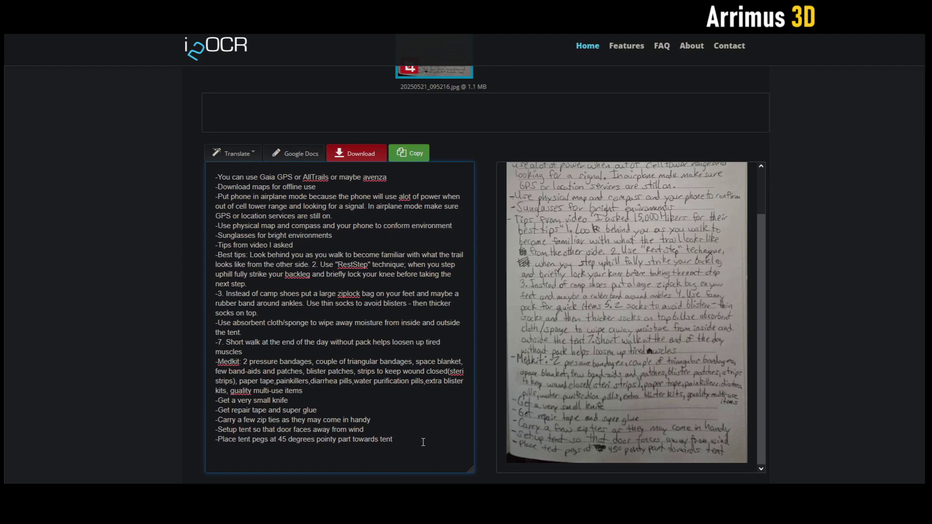
pyautogui.moveTo(422, 440); pyautogui.dragTo(201, 176)
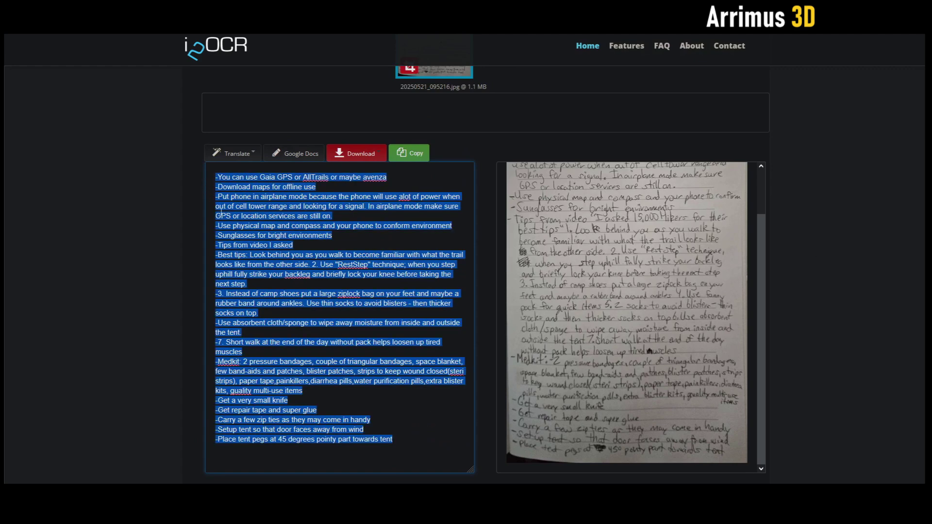